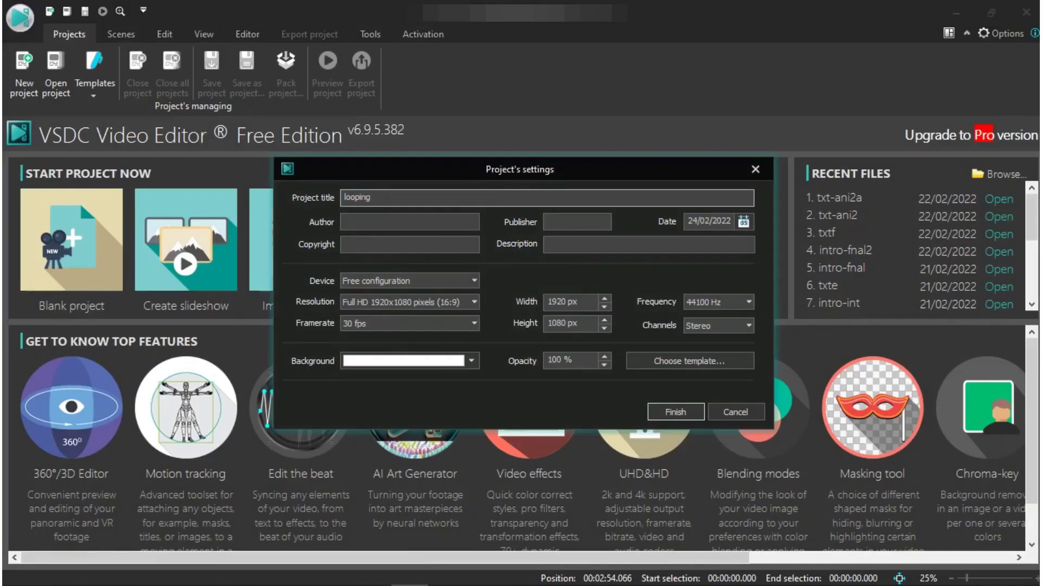
- Create the project titled looping1 and add the 3-video2-slow-wide-river video on a new layer from the cursor position
type("1")
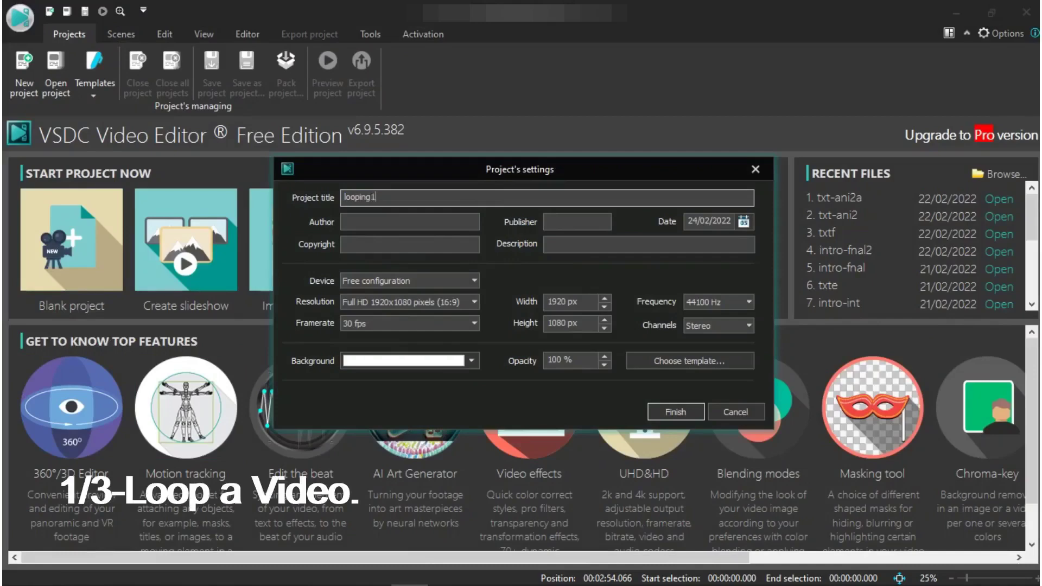
key("Return")
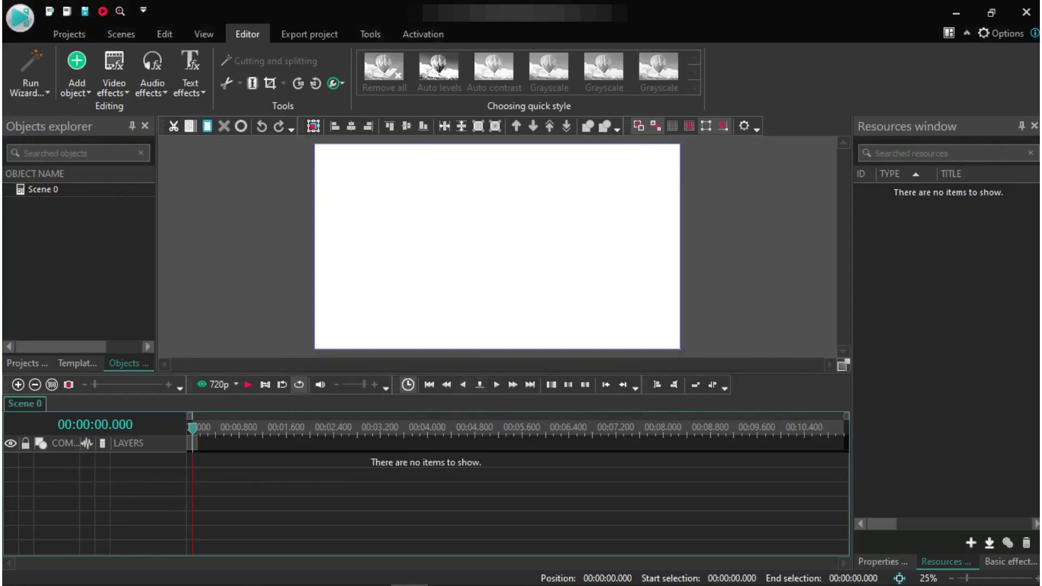
left_click(76, 74)
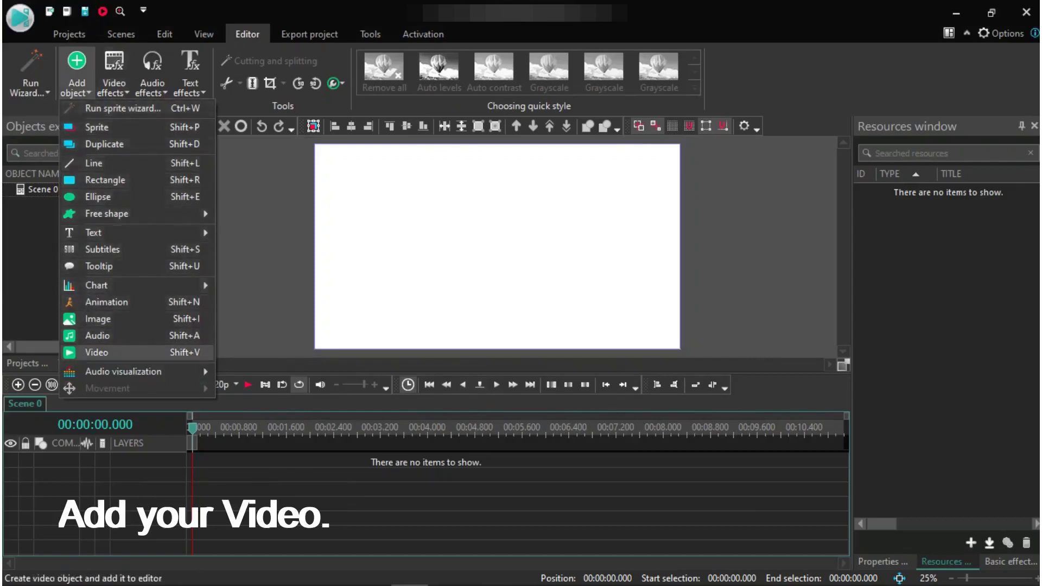
left_click(97, 352)
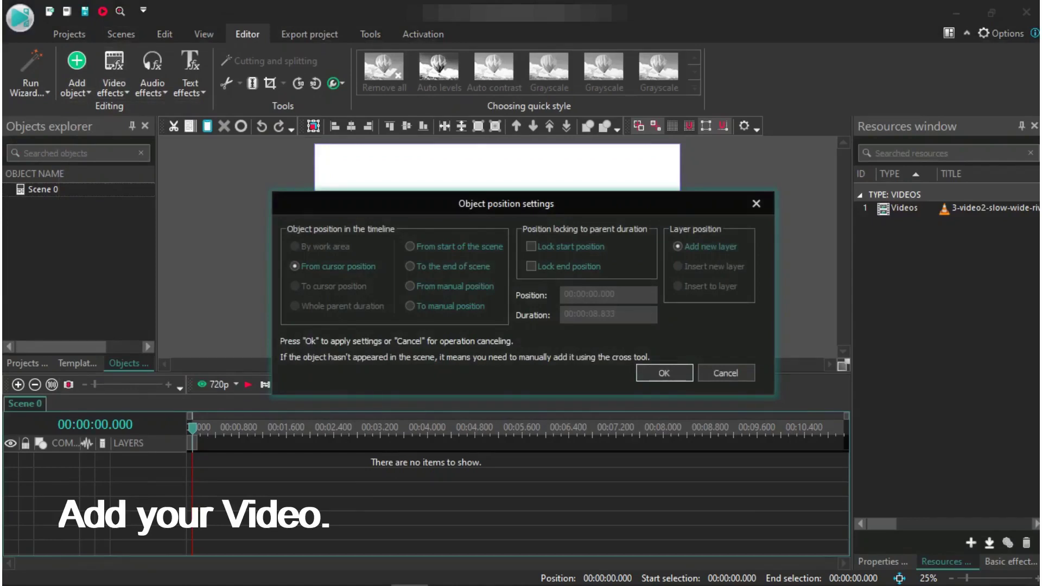
left_click(664, 372)
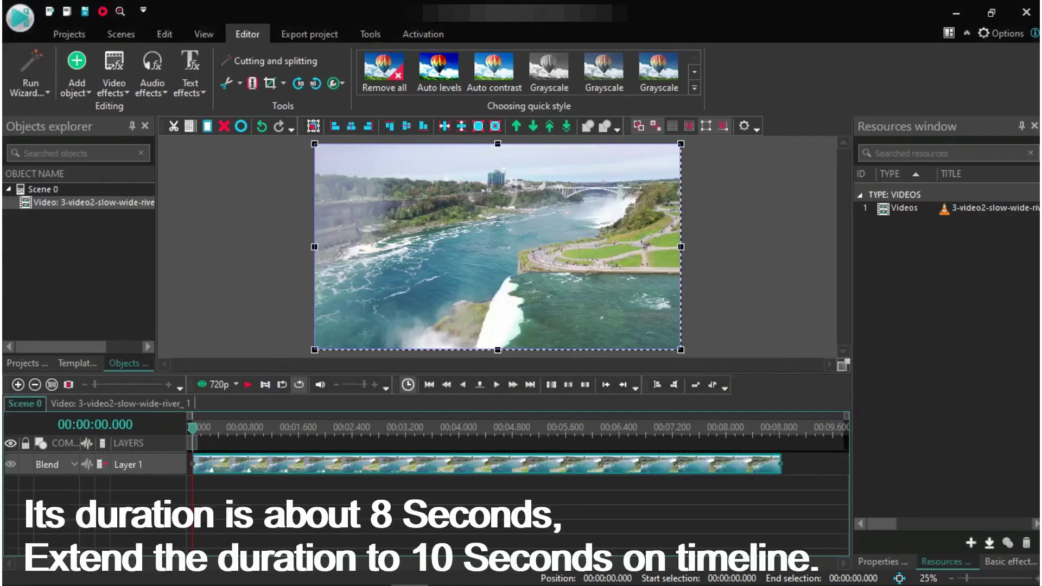
- Extend the river video to about 10.4 seconds on the timeline and play it back, including the part beyond 8 seconds
left_click(248, 385)
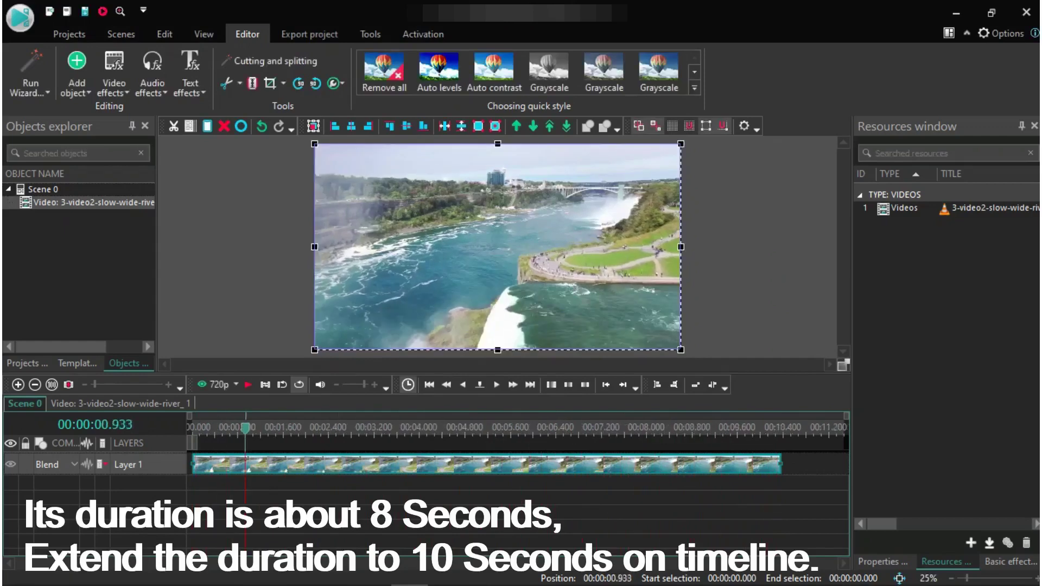
left_click(622, 427)
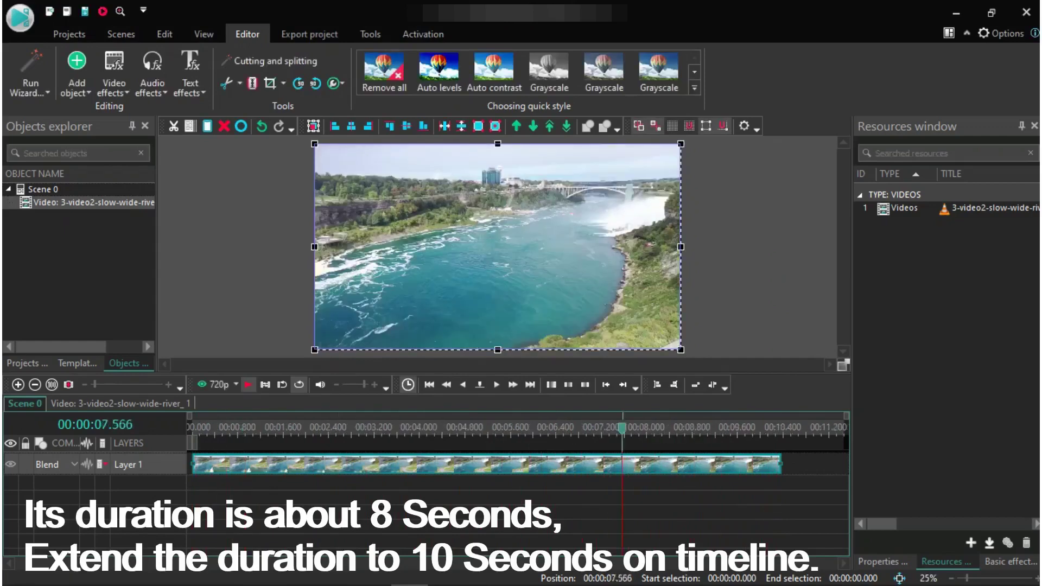
key("space")
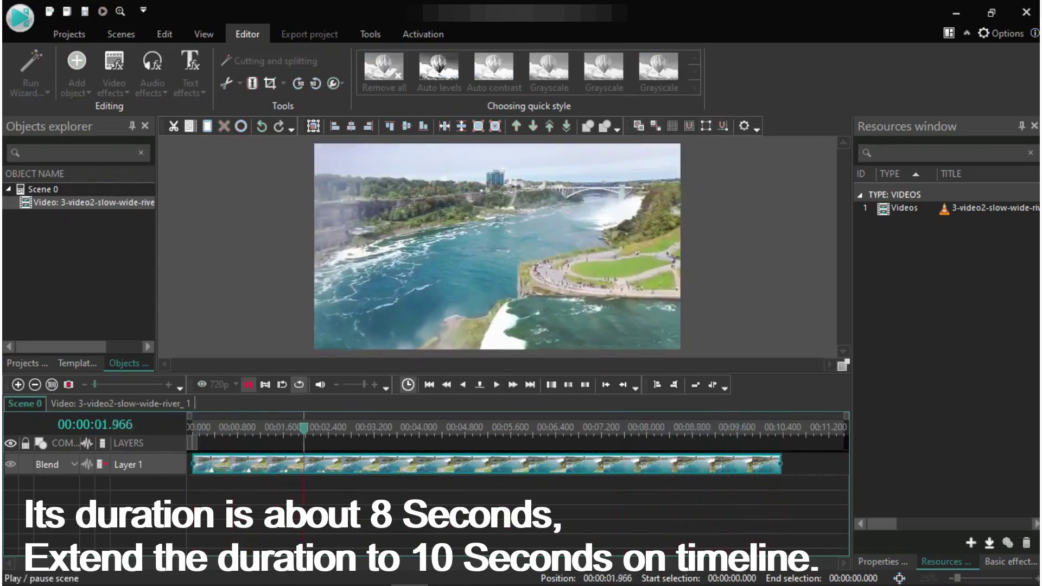
key("space")
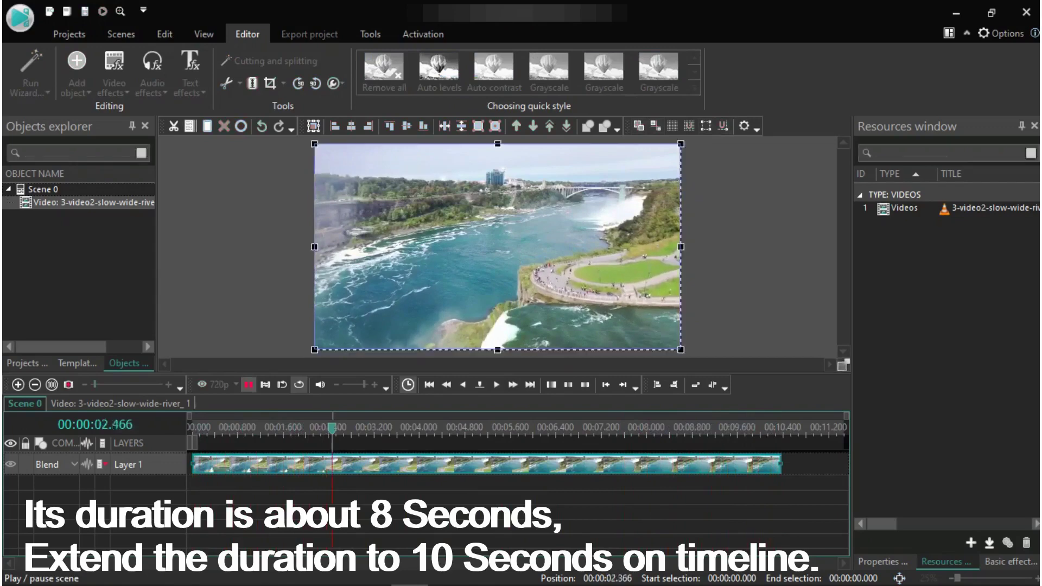
left_click(688, 428)
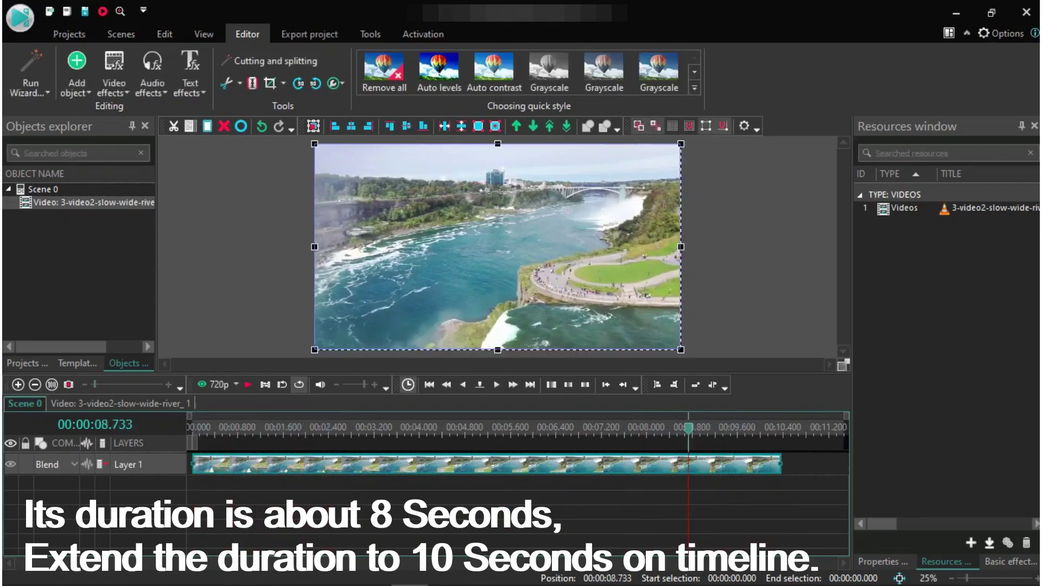
key("space")
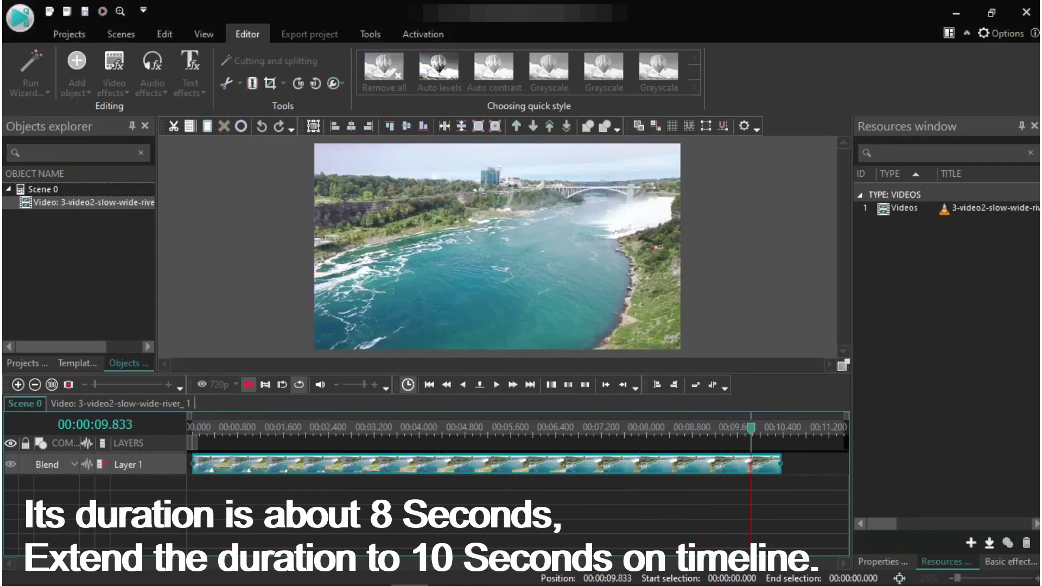
key("space")
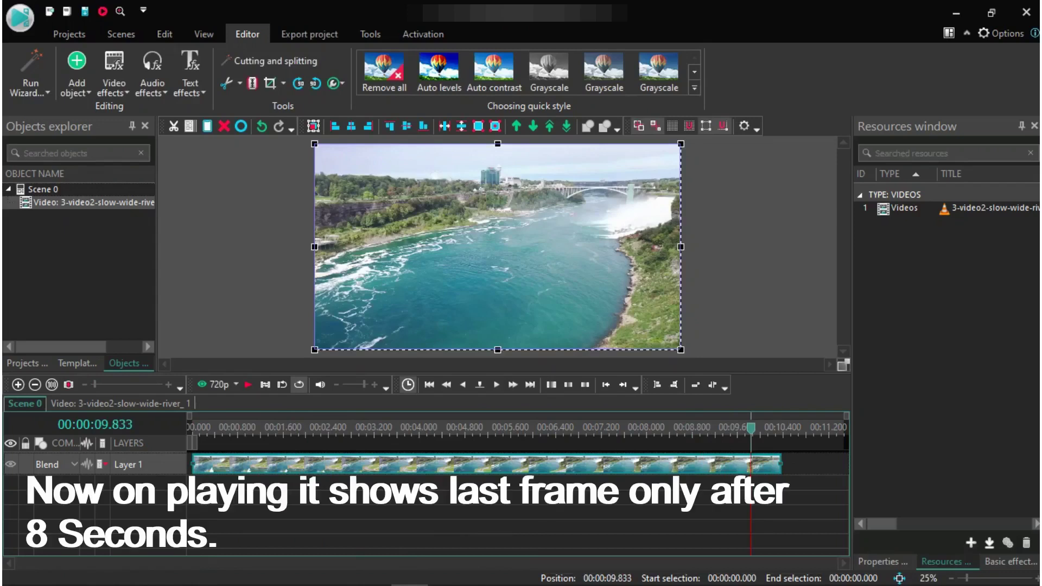
- Set the river video's Loop mode to Loop video, deselect it and play back the scene
left_click(882, 561)
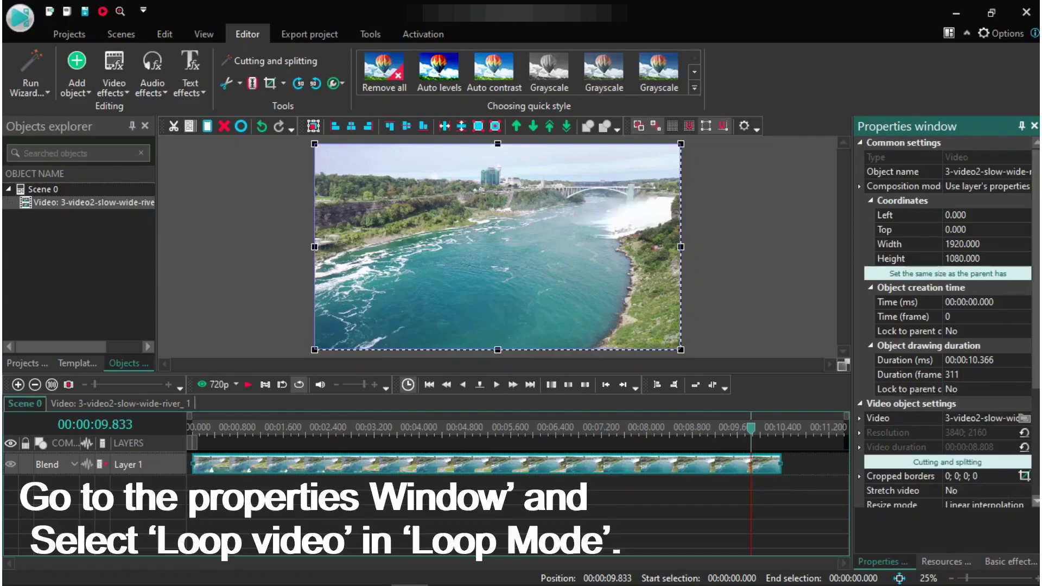
scroll(947, 320, "down", 5)
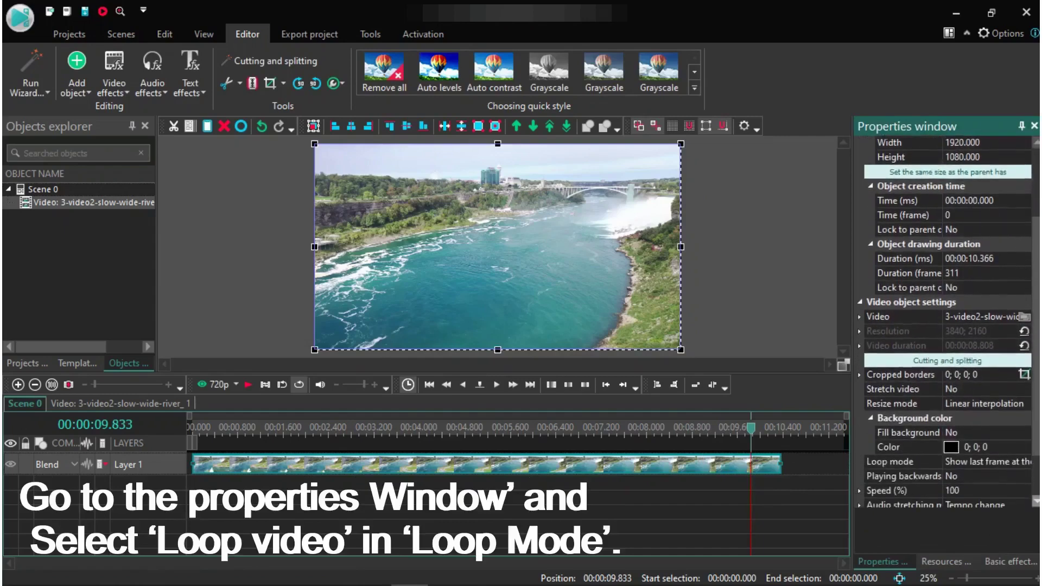
scroll(947, 320, "down", 4)
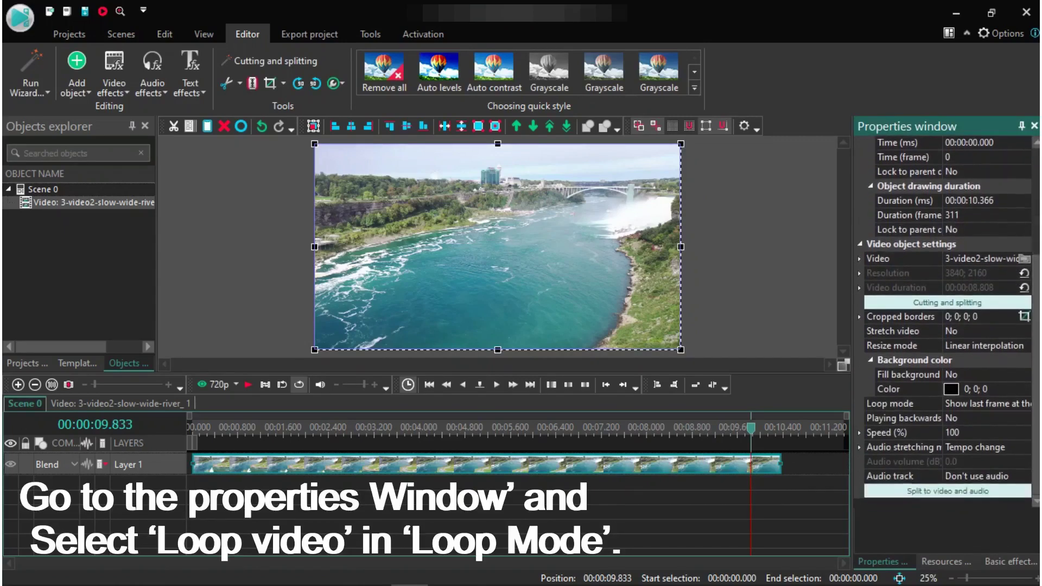
left_click(977, 403)
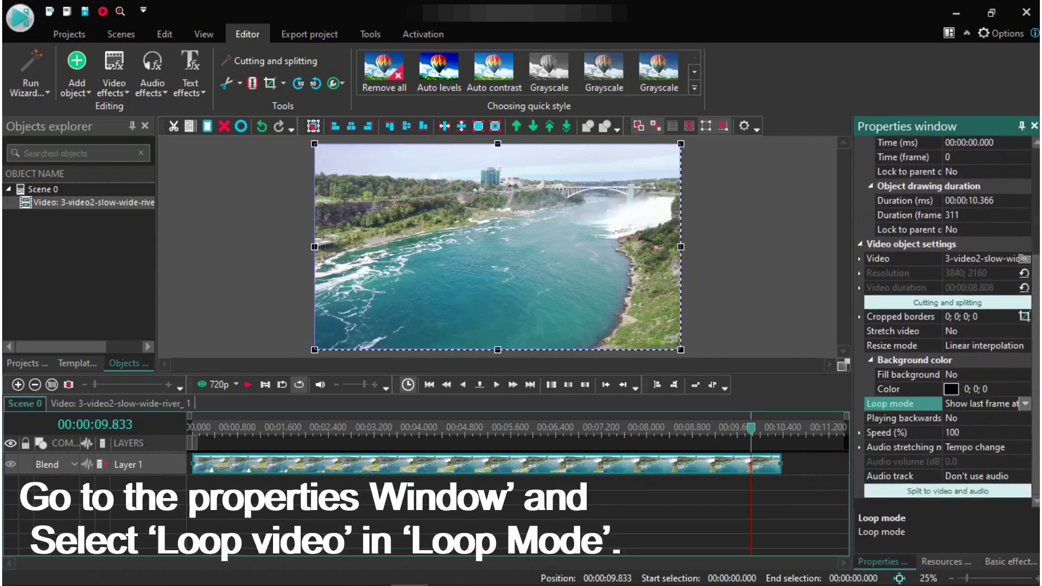
left_click(1024, 403)
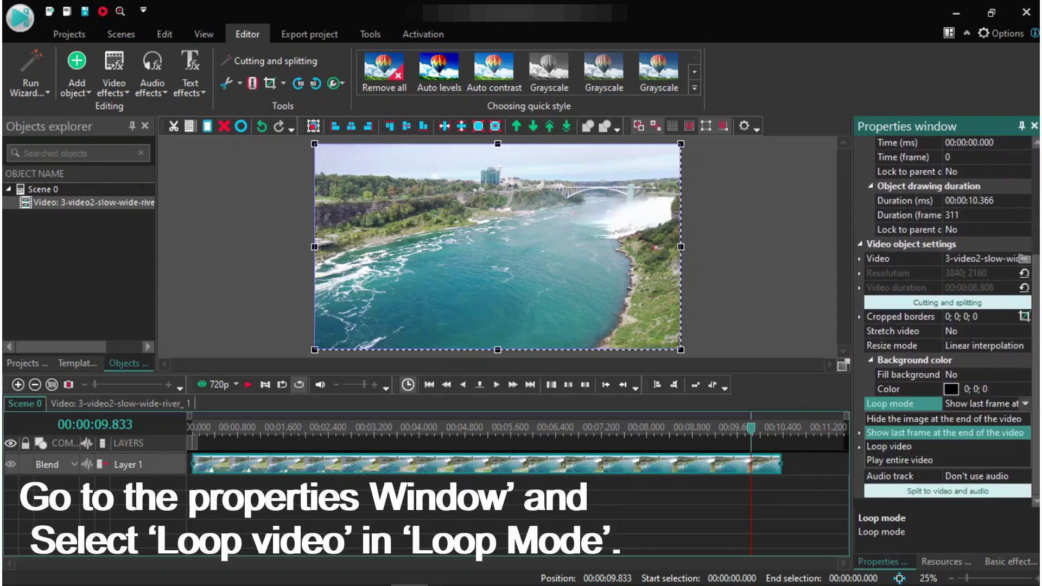
key("Down")
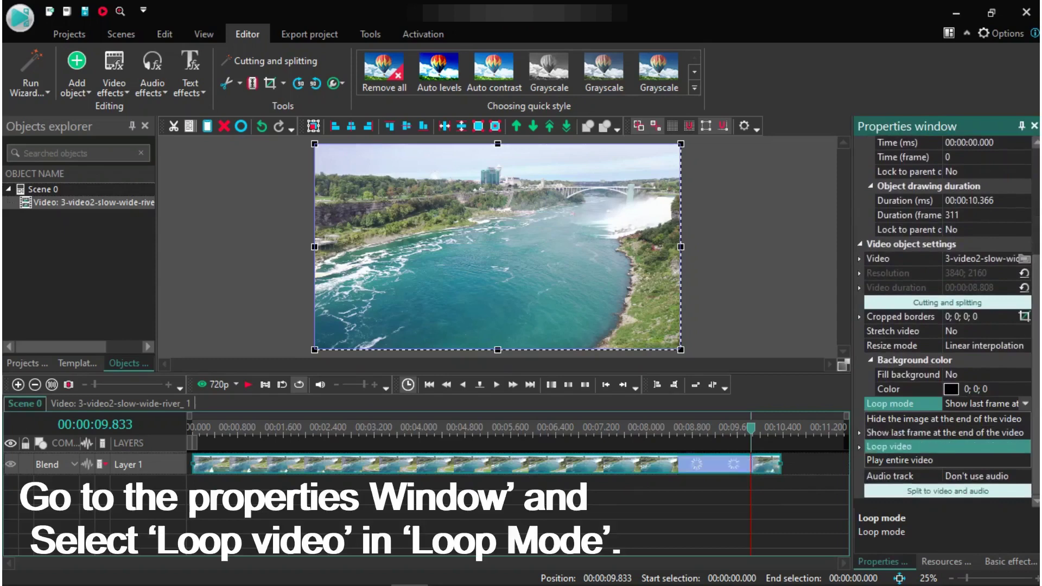
key("Return")
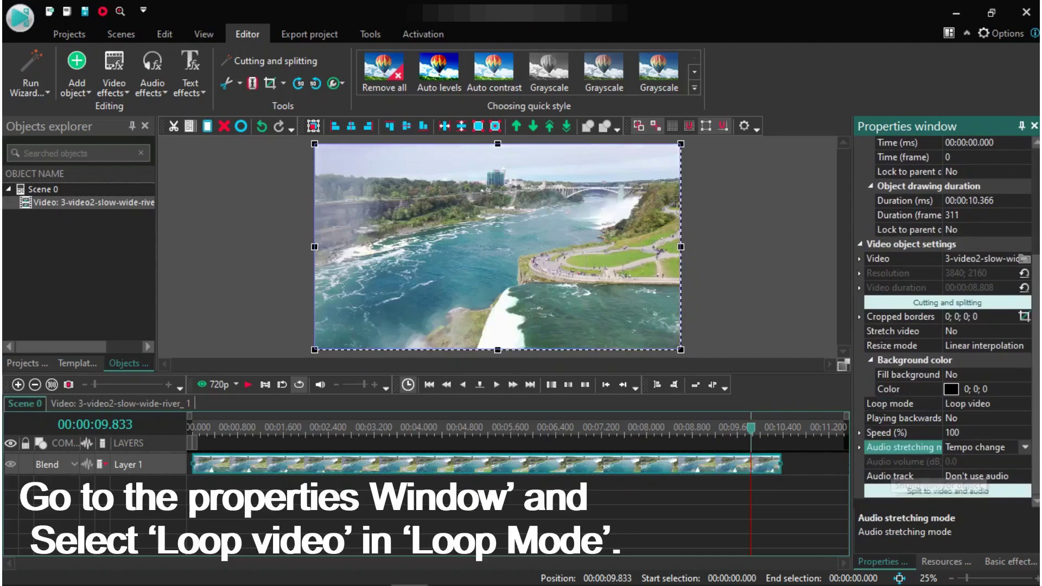
key("Escape")
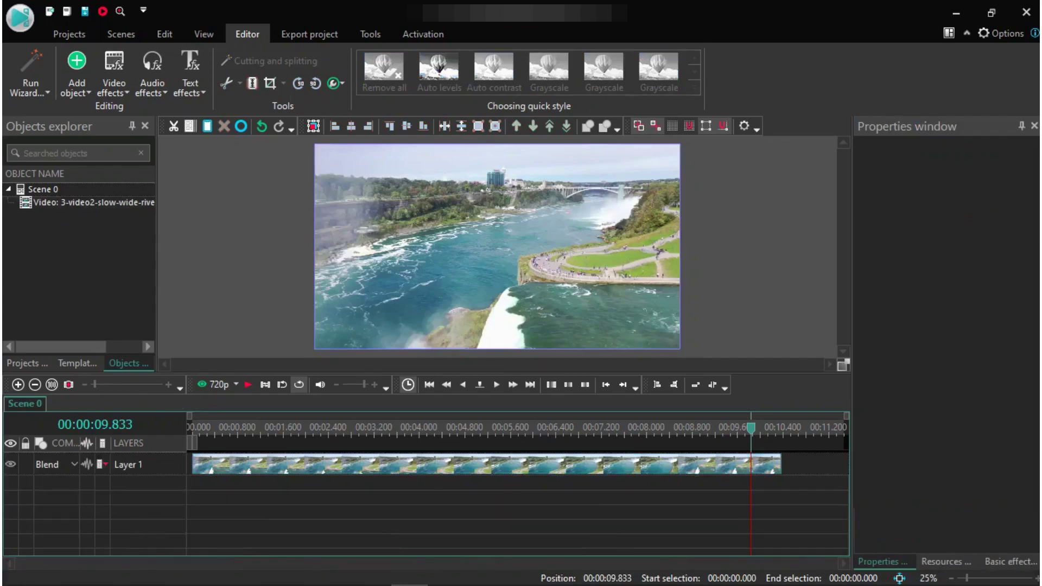
left_click(248, 385)
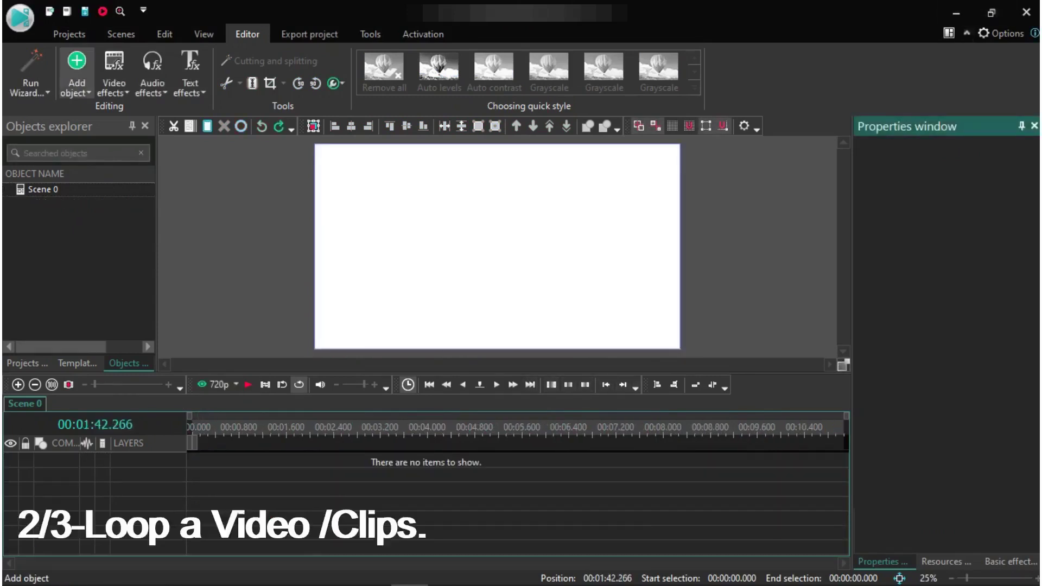
- Add the 3-video2-slow-wide-river video and the Easy Seas audio track to the empty scene
left_click(76, 76)
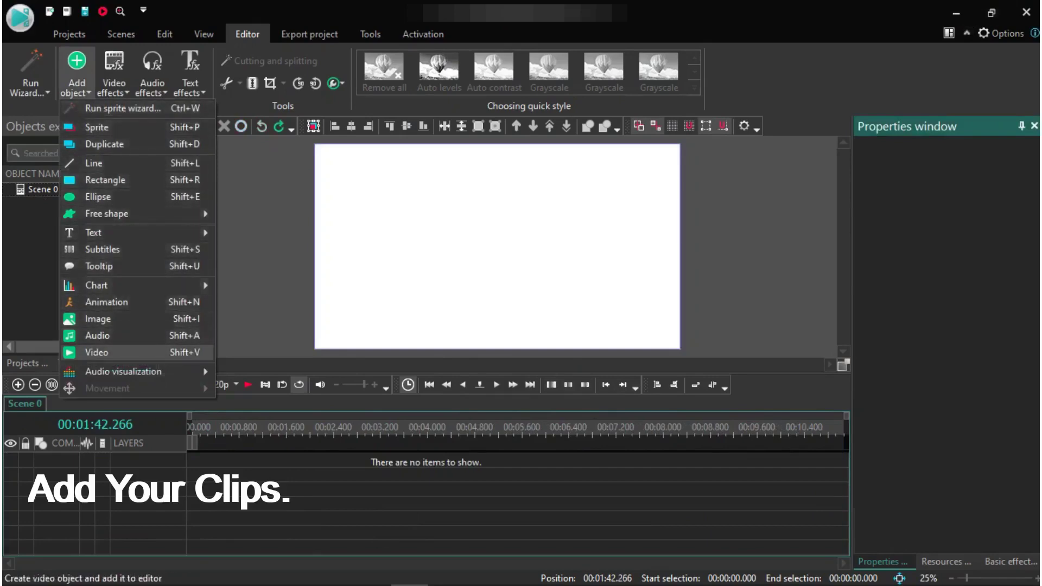
left_click(97, 352)
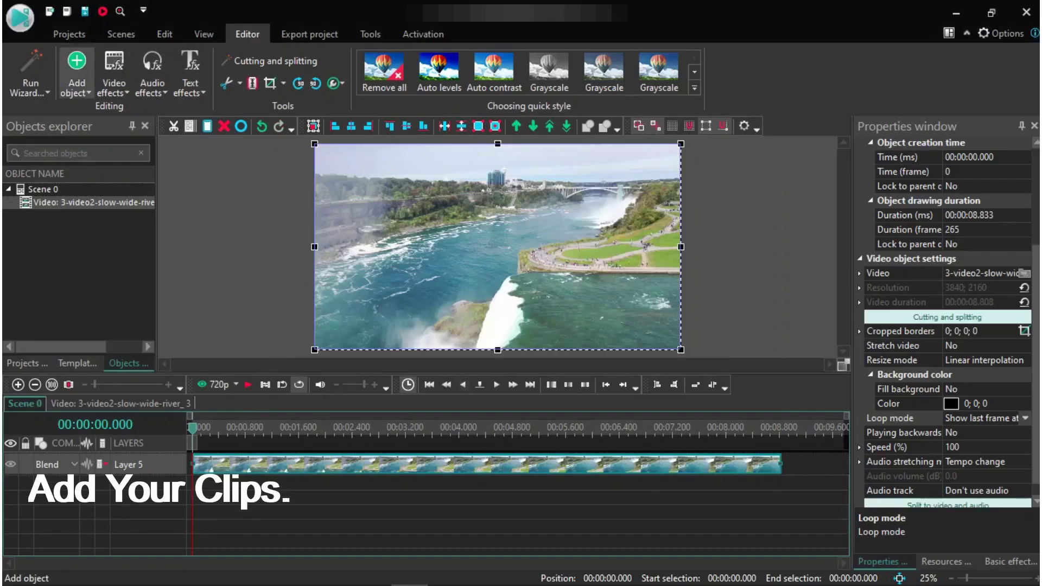
left_click(76, 76)
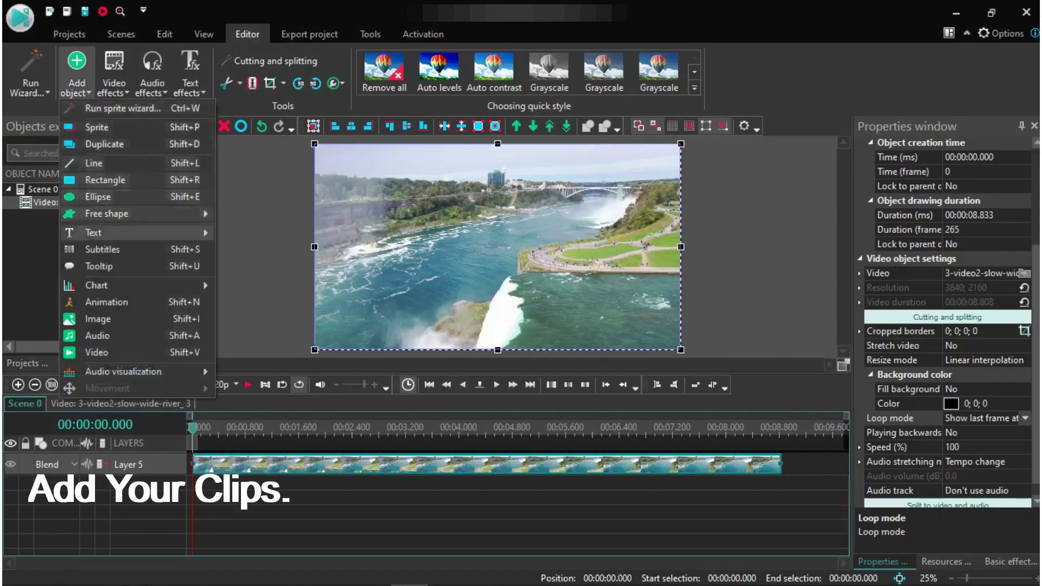
left_click(96, 335)
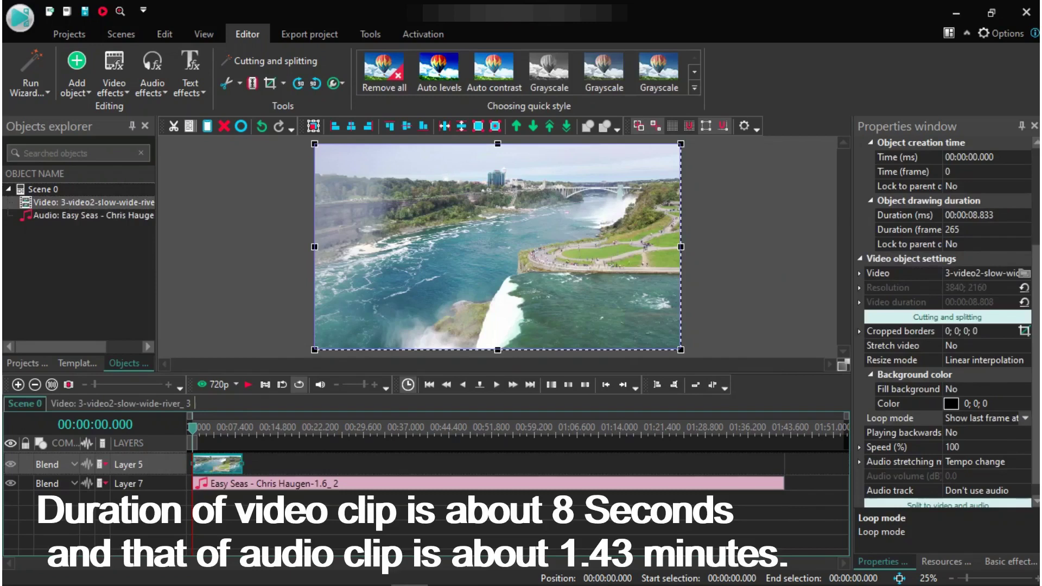
- Copy the Easy Seas audio clip's drawing duration in milliseconds from its properties
left_click(488, 483)
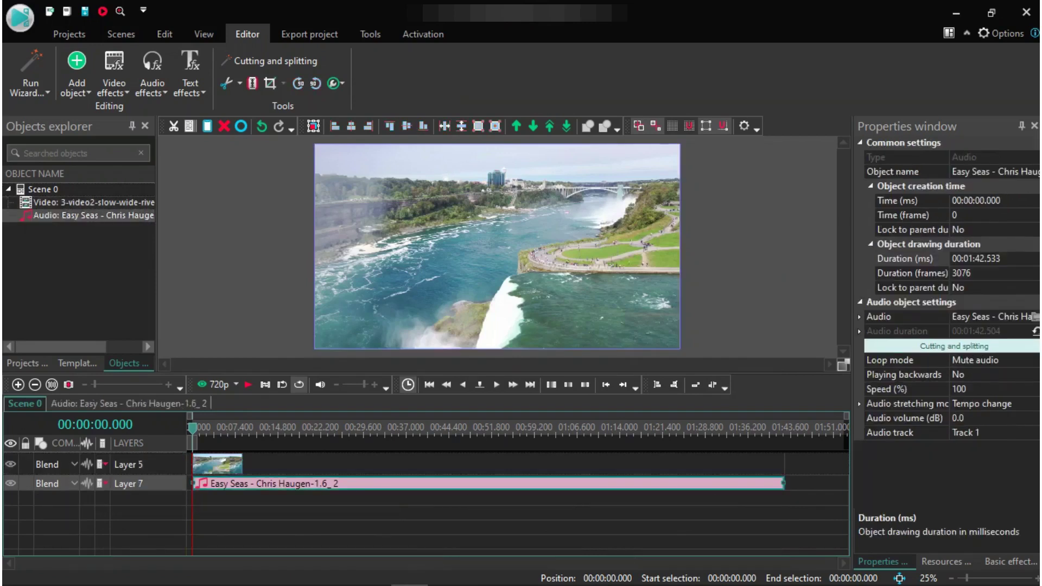
left_click(977, 258)
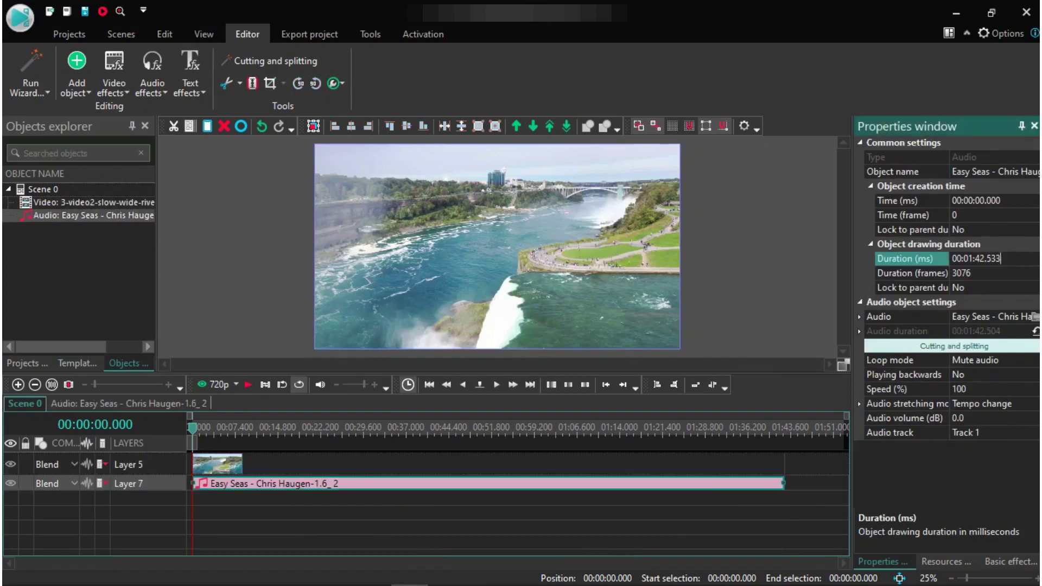
key("shift+Left")
key("shift+Left")
key("shift+Left")
key("shift+Left")
key("shift+Left")
key("shift+Left")
key("shift+Left")
key("shift+Left")
key("shift+Left")
key("shift+Left")
key("shift+Left")
key("shift+Left")
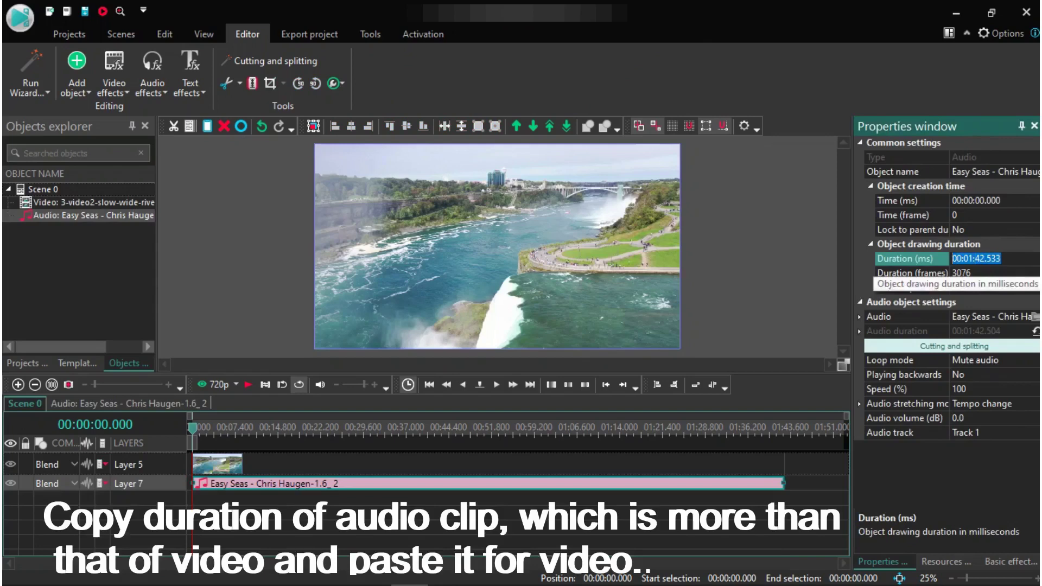
key("ctrl+c")
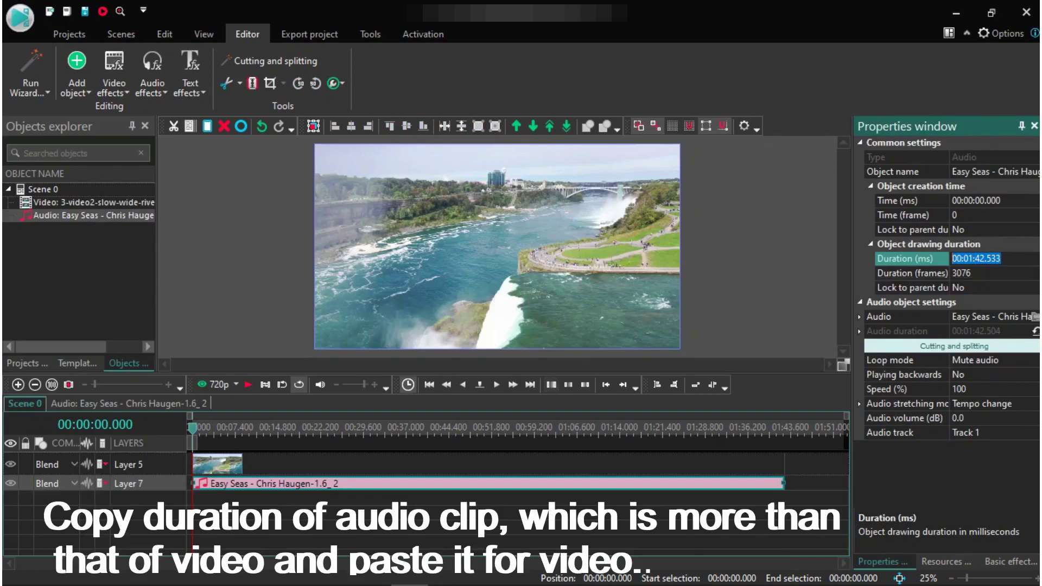
- Replace the river video's drawing duration with the copied audio duration, 00:01:42.533
left_click(93, 202)
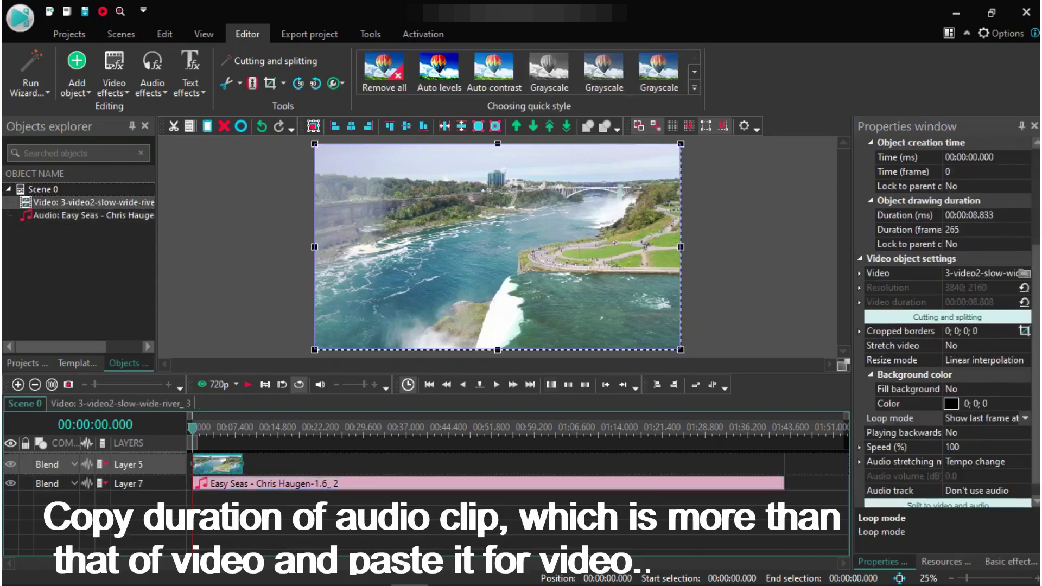
left_click(971, 215)
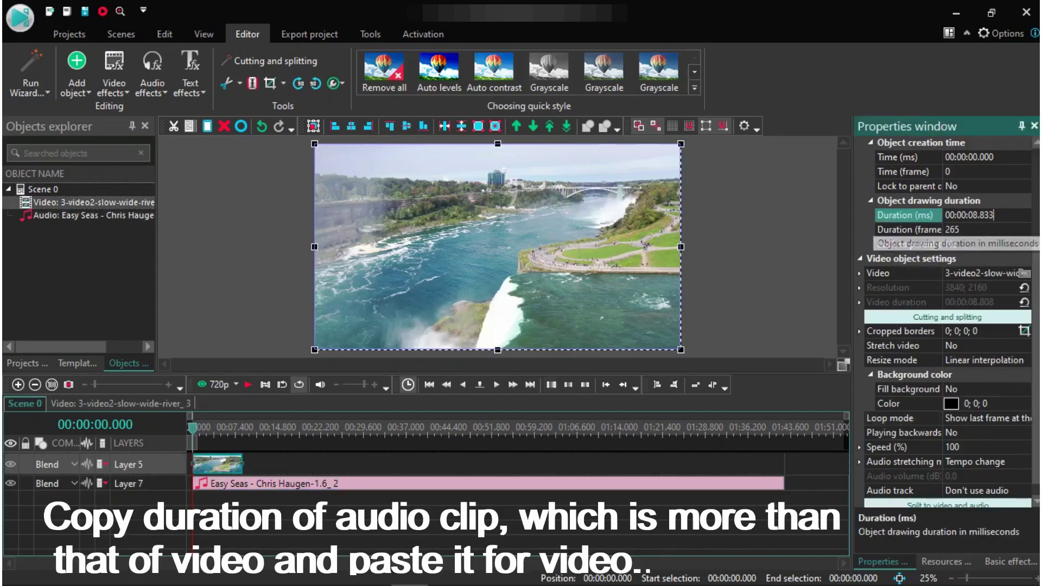
key("shift+Left")
key("shift+Left")
key("shift+Left")
key("shift+Left")
key("shift+Left")
key("shift+Left")
key("shift+Left")
key("shift+Left")
key("shift+Left")
key("shift+Left")
key("shift+Left")
key("shift+Left")
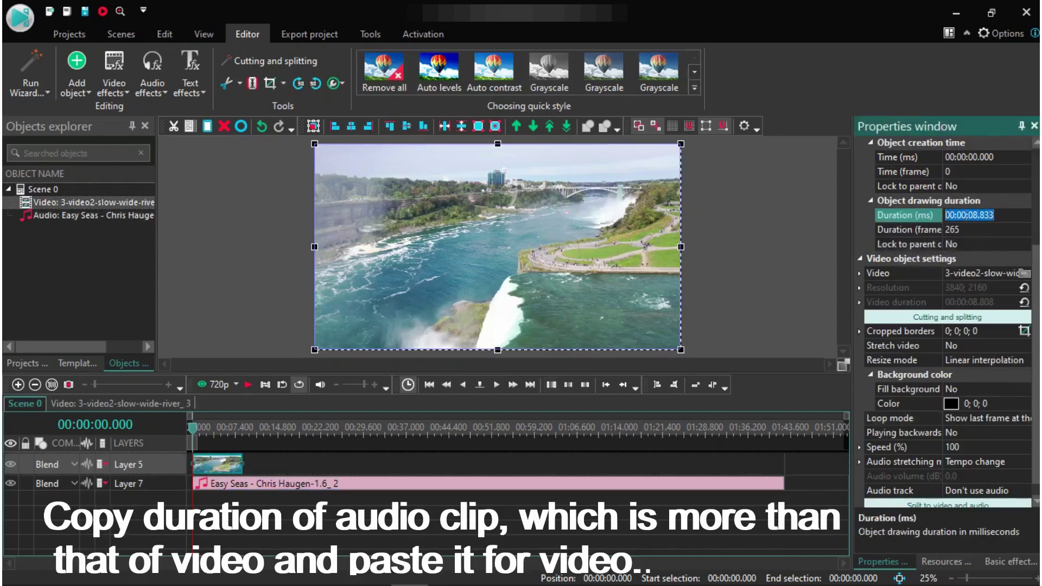
key("ctrl+v")
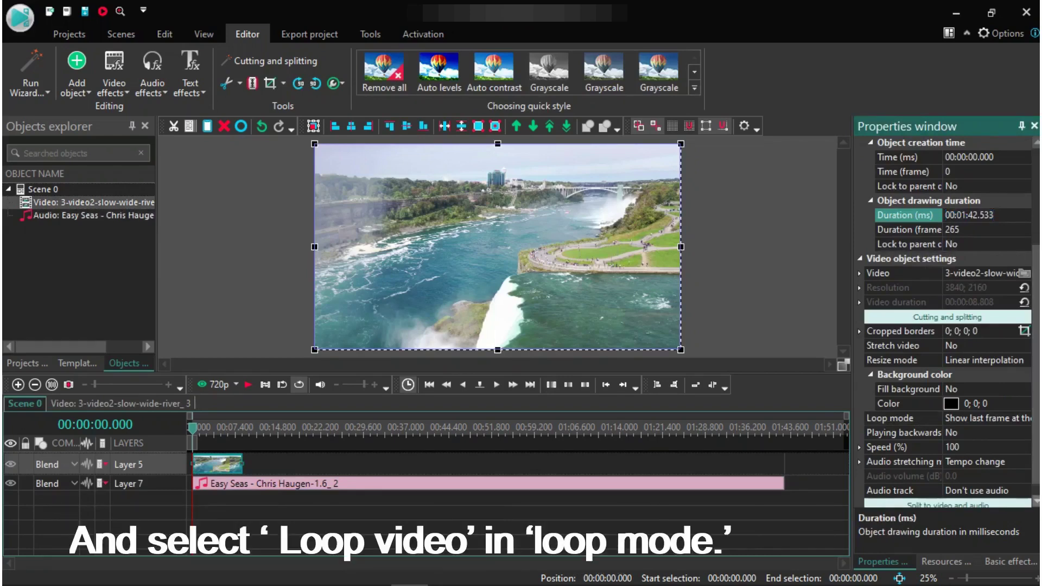
- Set the extended river video's Loop mode to Loop video and play the scene together with the Easy Seas audio
left_click(982, 418)
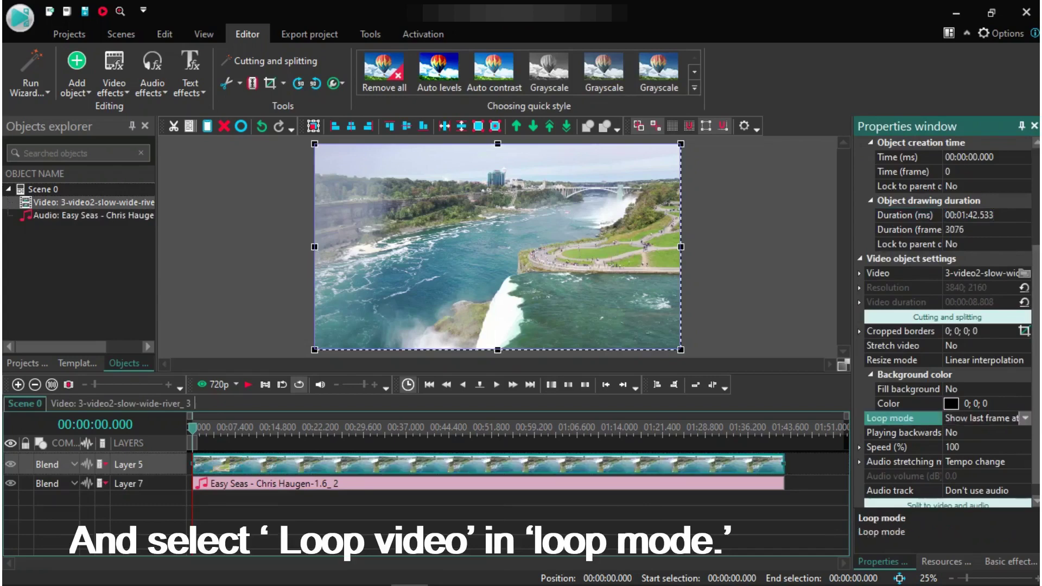
left_click(1025, 418)
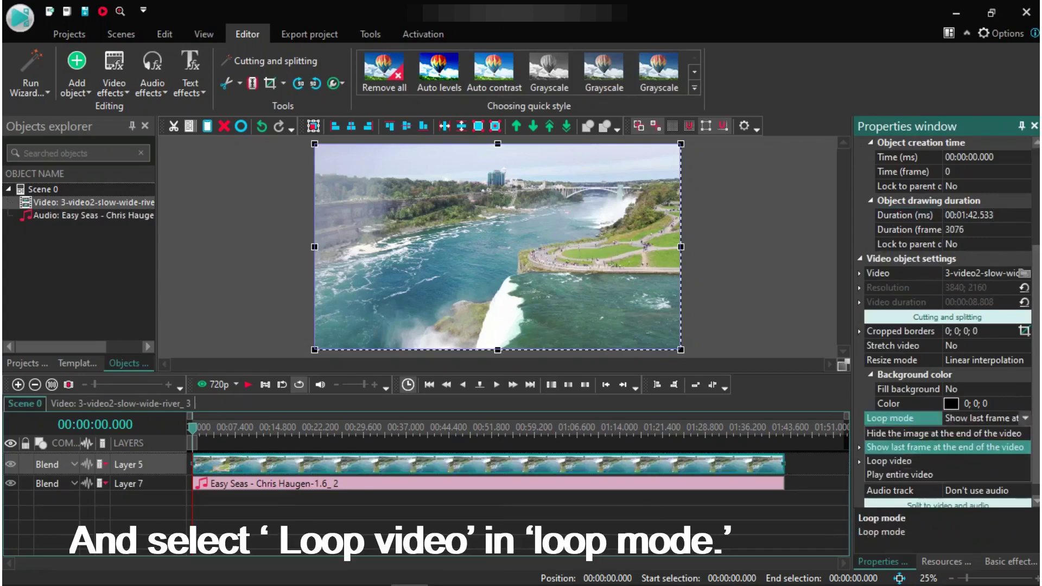
left_click(917, 461)
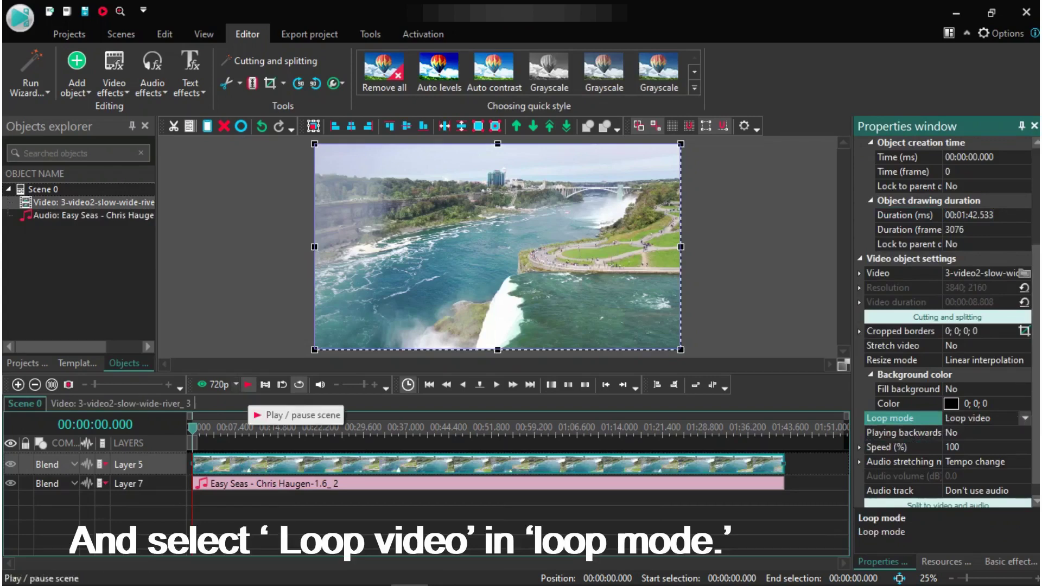
left_click(248, 384)
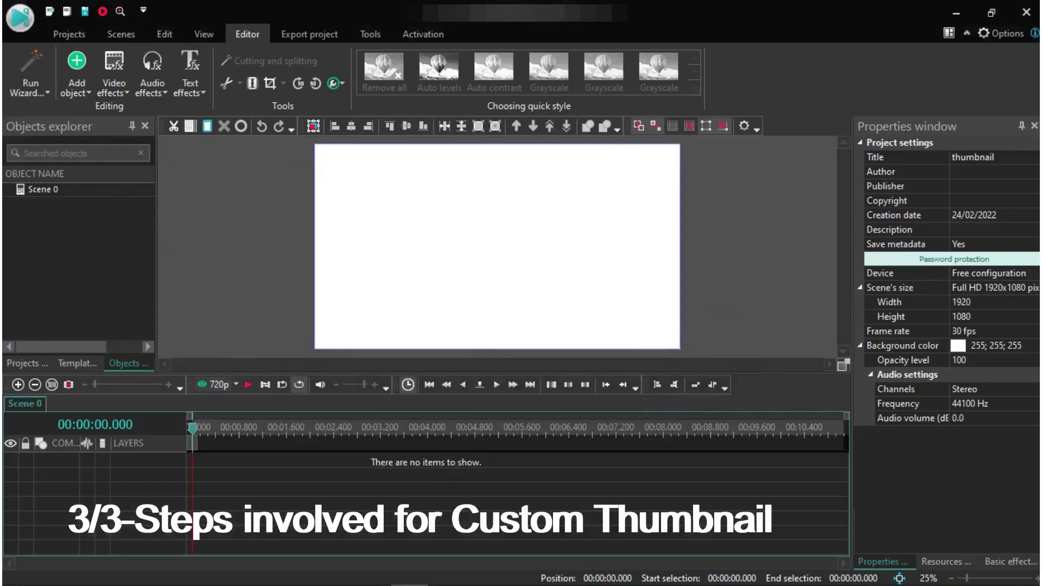
- Add the relc3i.mov video to the empty scene from the cursor position, then play it and pause at about 00:00:03.033
left_click(77, 90)
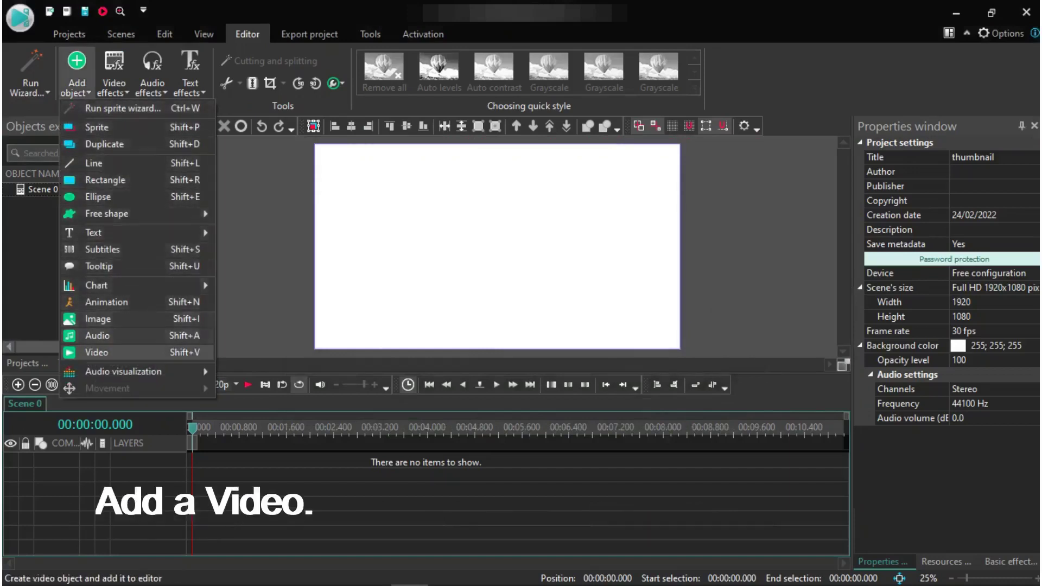
left_click(96, 352)
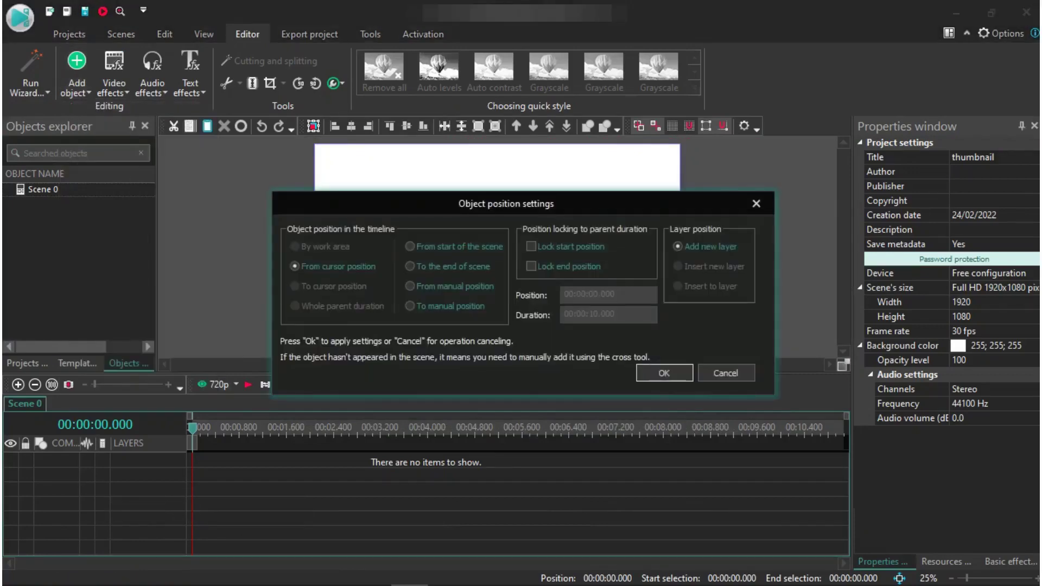
left_click(664, 372)
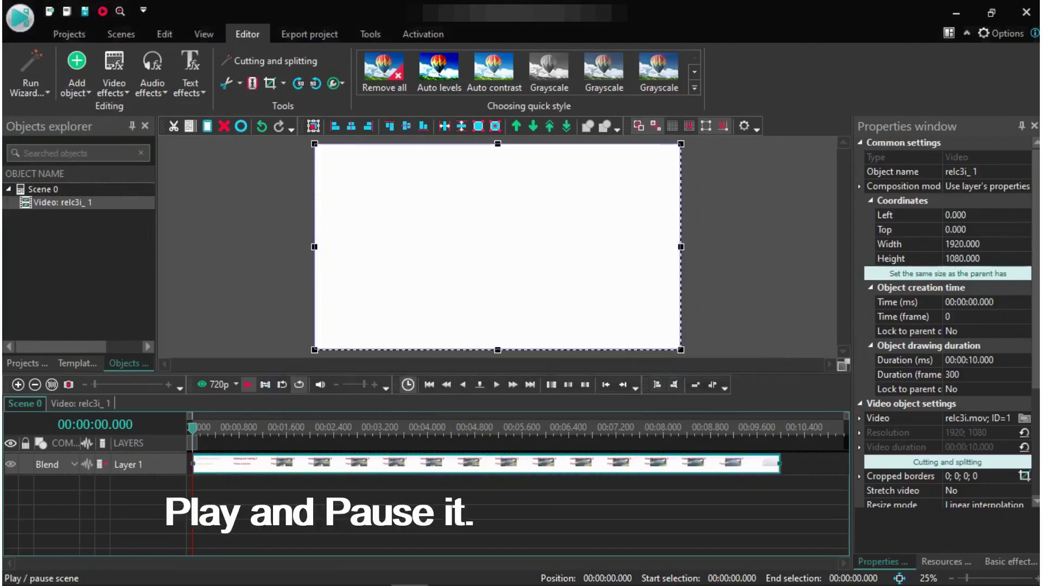
left_click(248, 384)
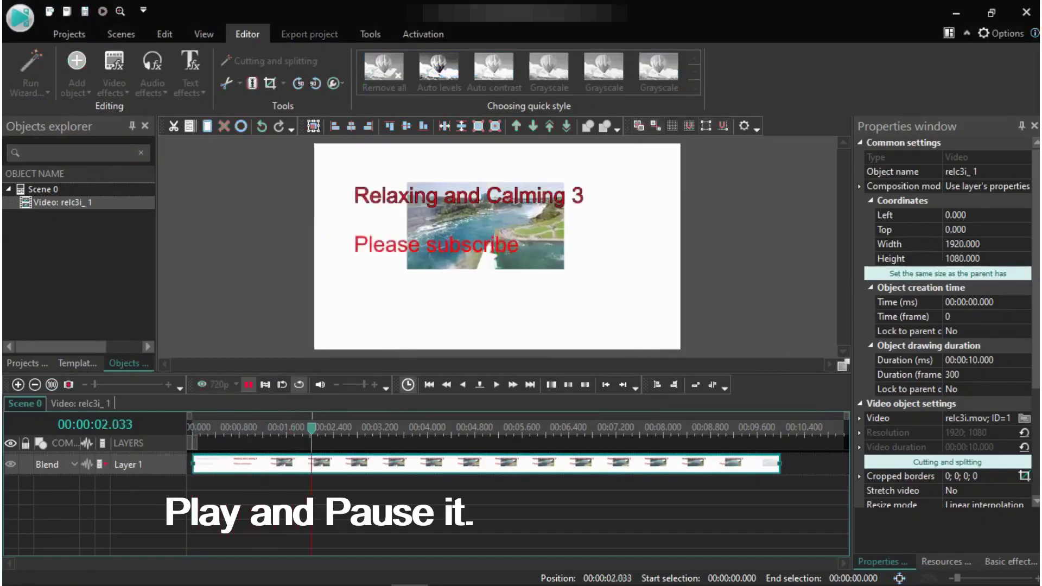
key("space")
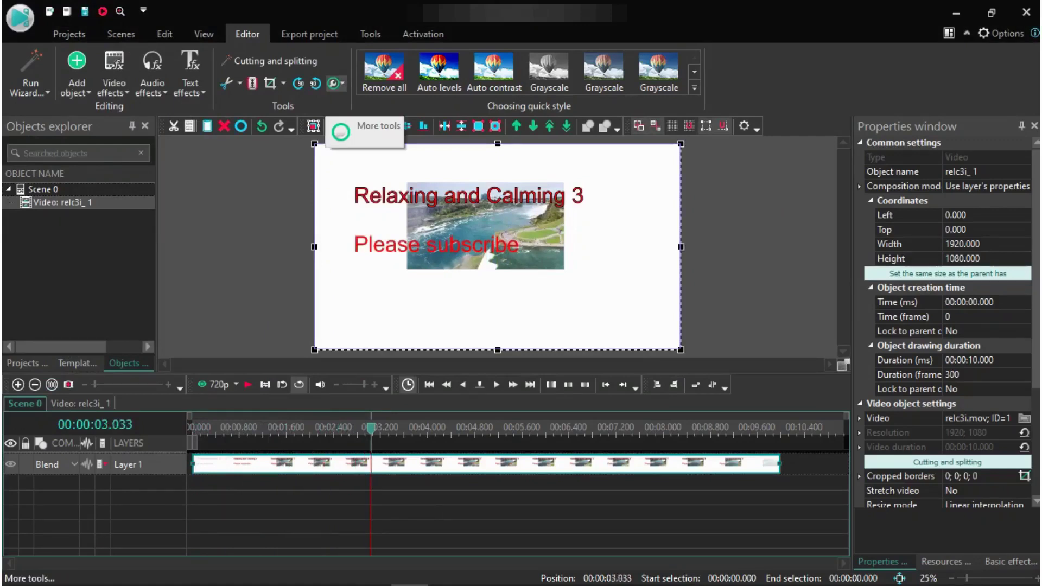
- Create a snapshot of the paused video frame and export the resulting image resource
left_click(333, 83)
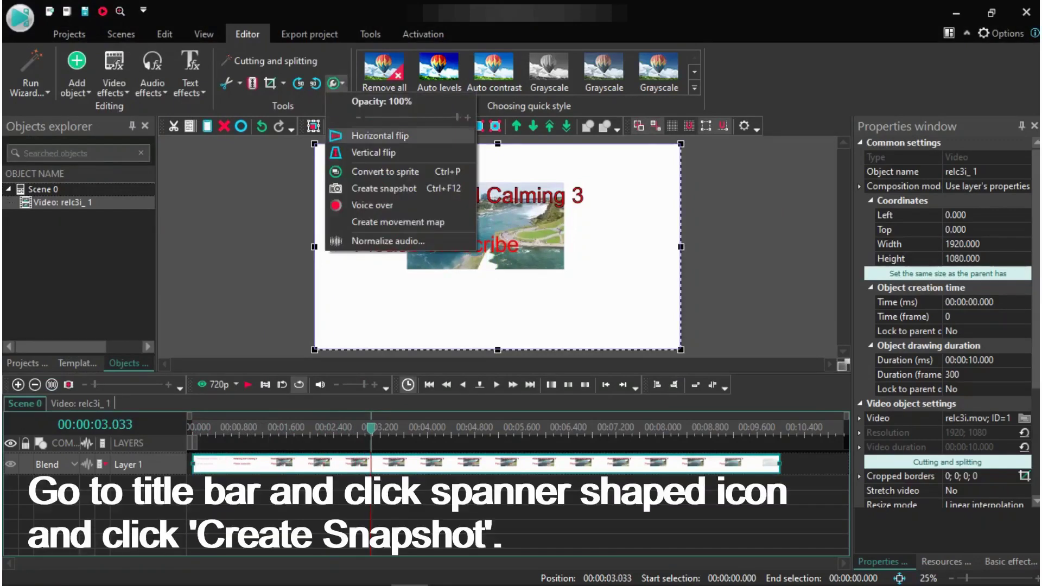
left_click(383, 188)
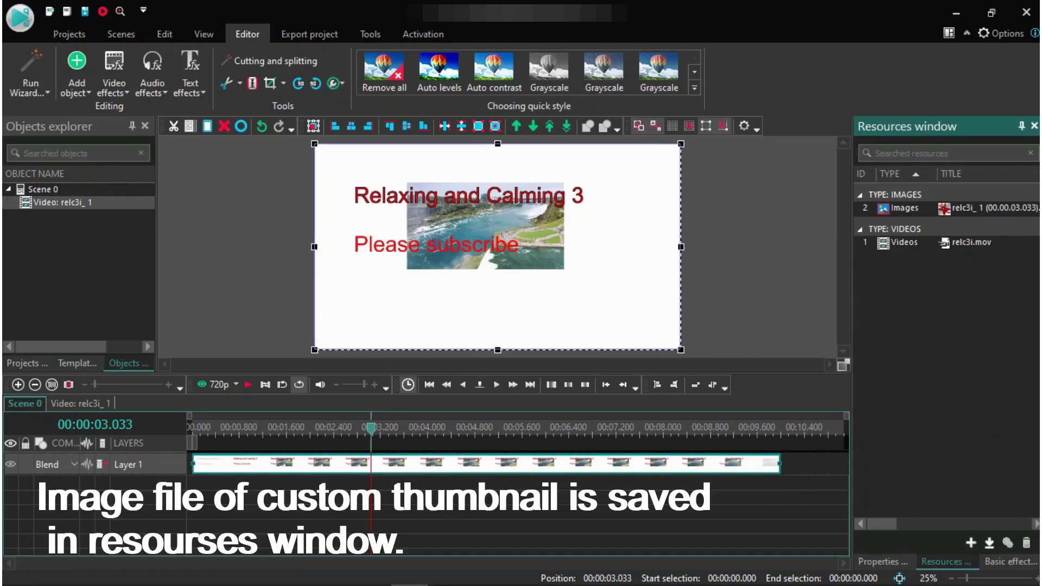
right_click(932, 207)
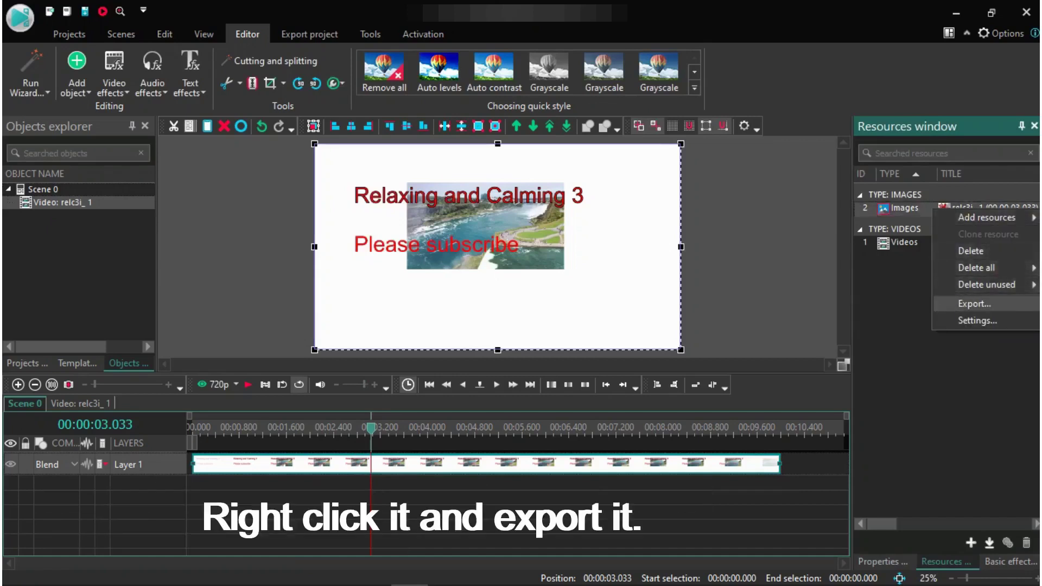
left_click(974, 303)
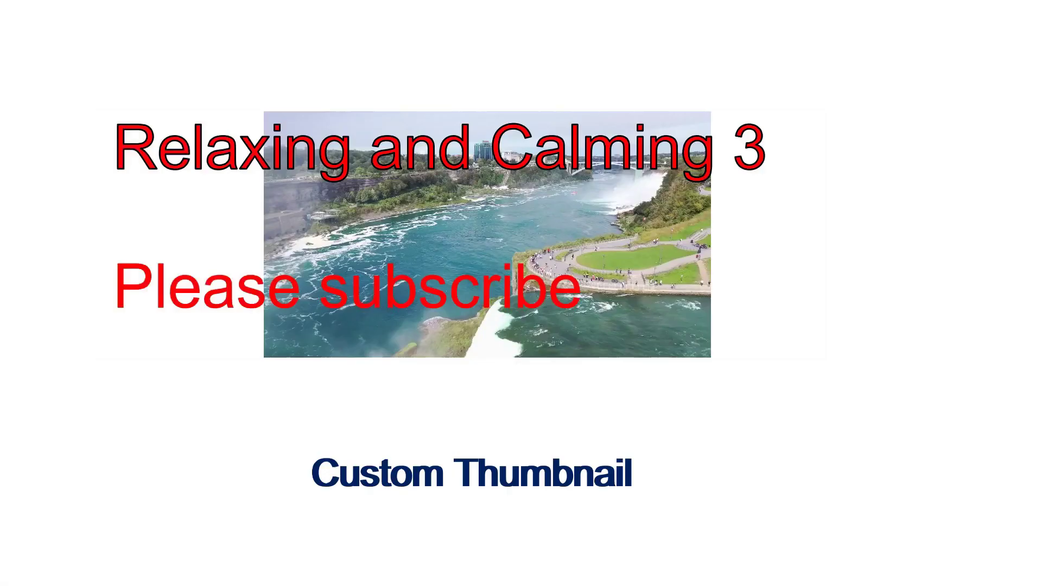